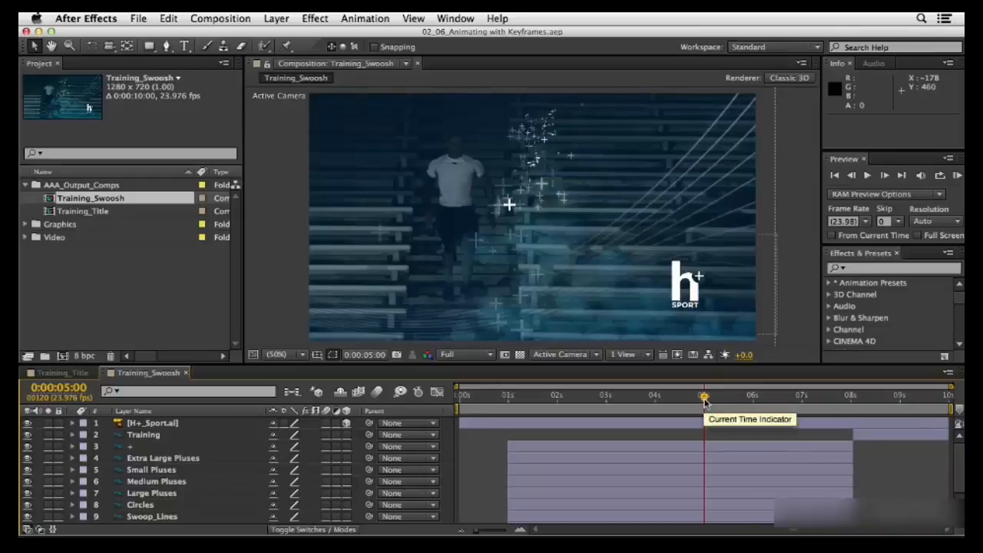
Set the Training layer's Opacity to 0% at 0:00:08:01 and enable keyframing for it there
left_click_drag(705, 401, 852, 411)
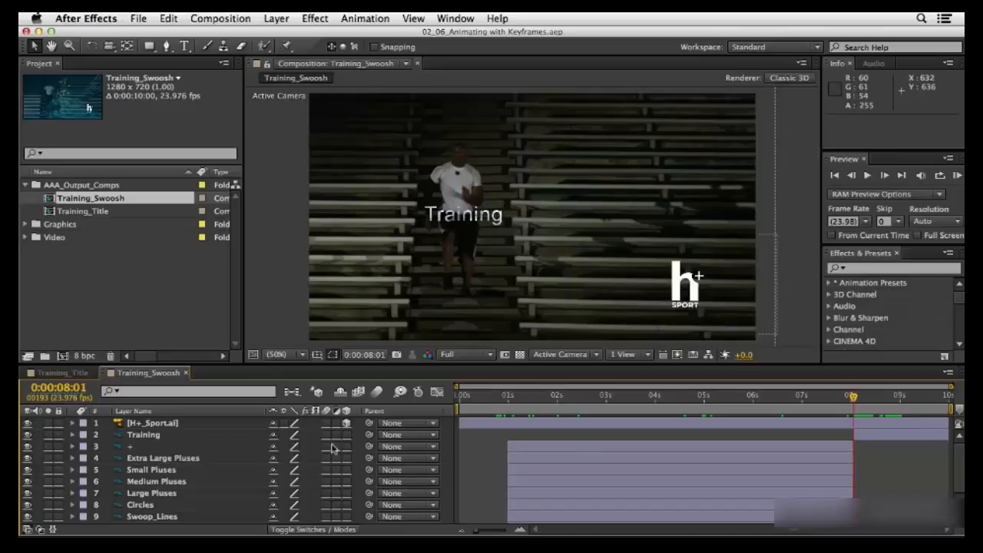
left_click(72, 435)
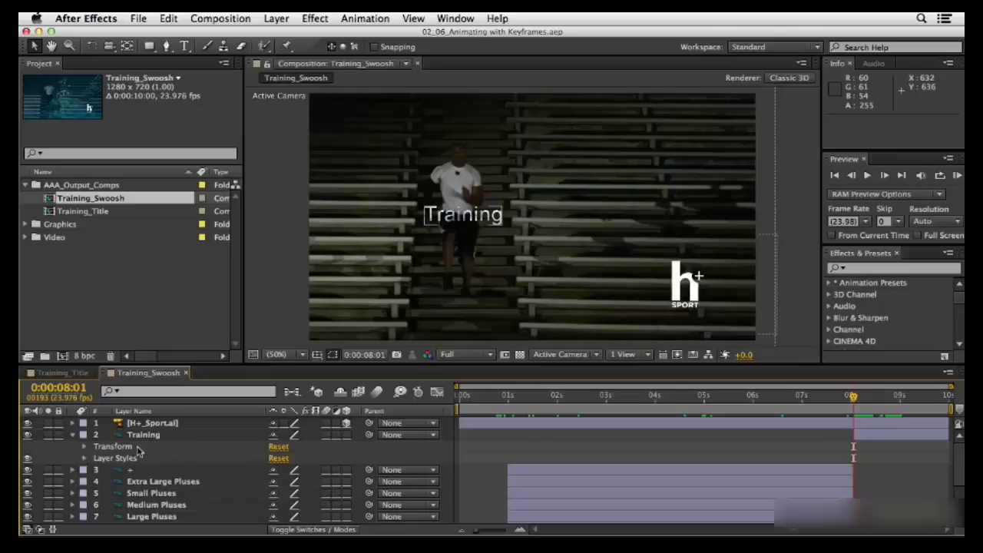
left_click(85, 447)
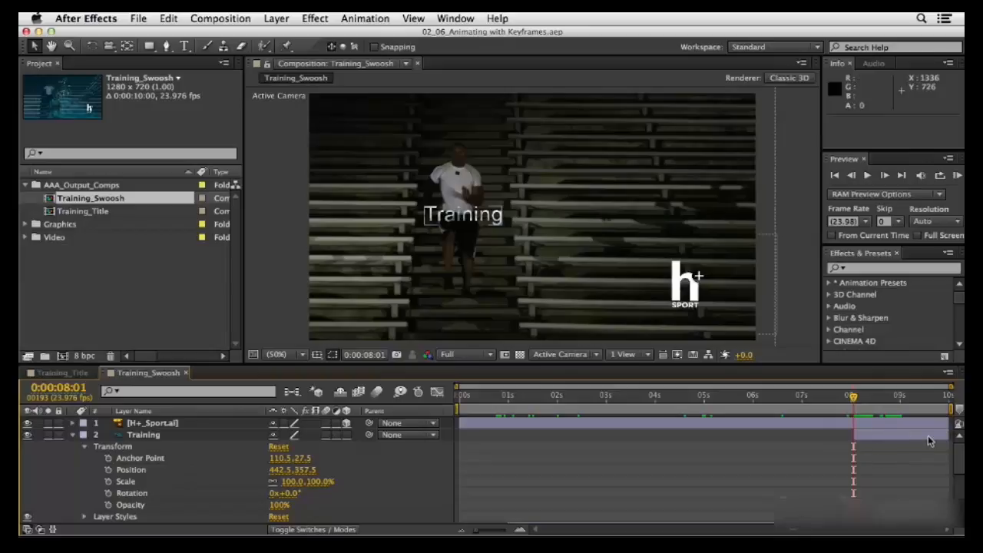
left_click(132, 436)
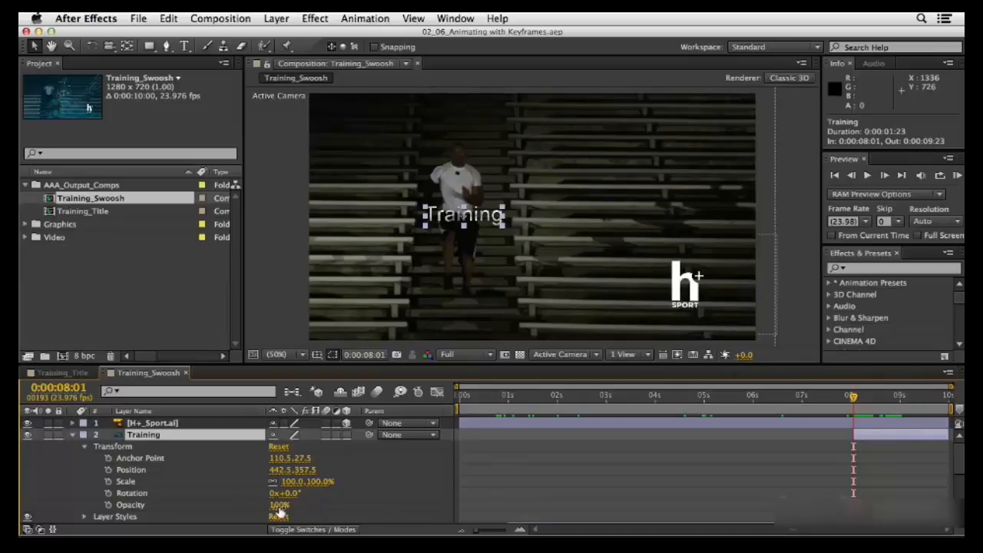
left_click_drag(278, 505, 230, 505)
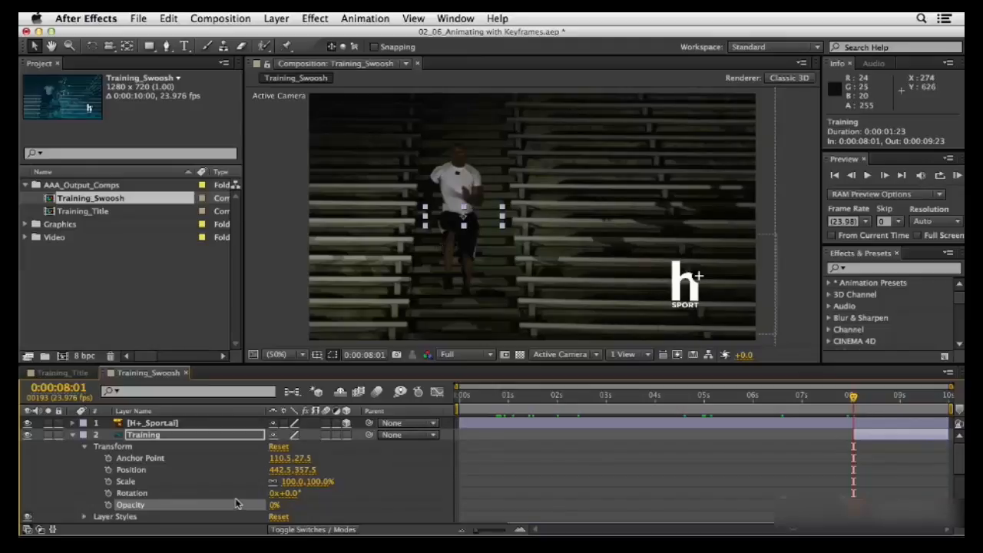
left_click(109, 505)
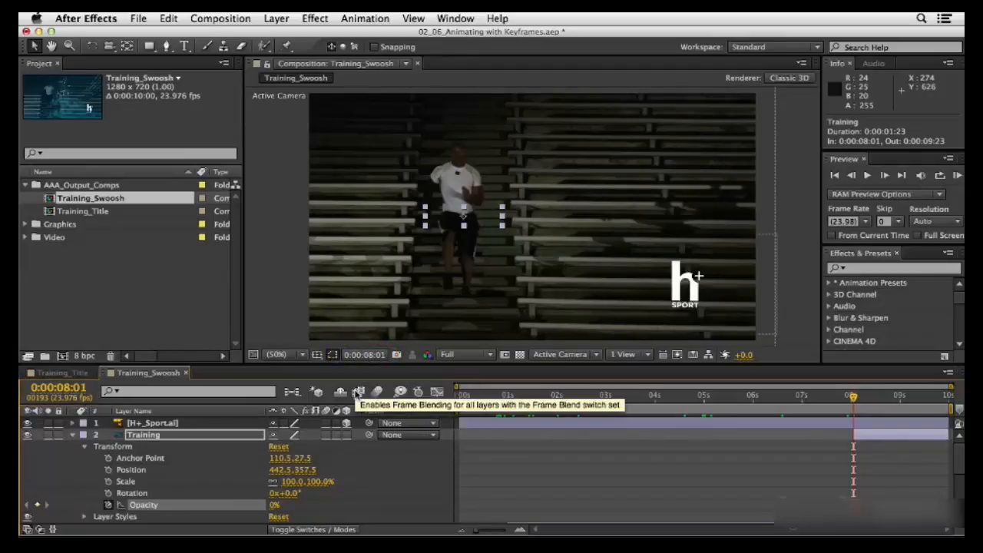
Advance 12 frames to 0:00:08:13 and keyframe the Training layer's Opacity at 100%
left_click(361, 356)
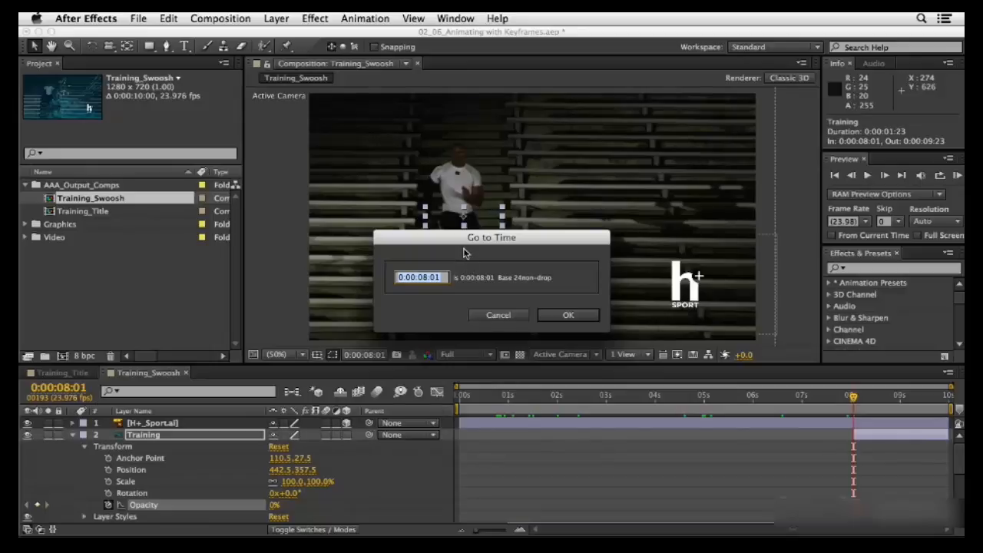
type("+12")
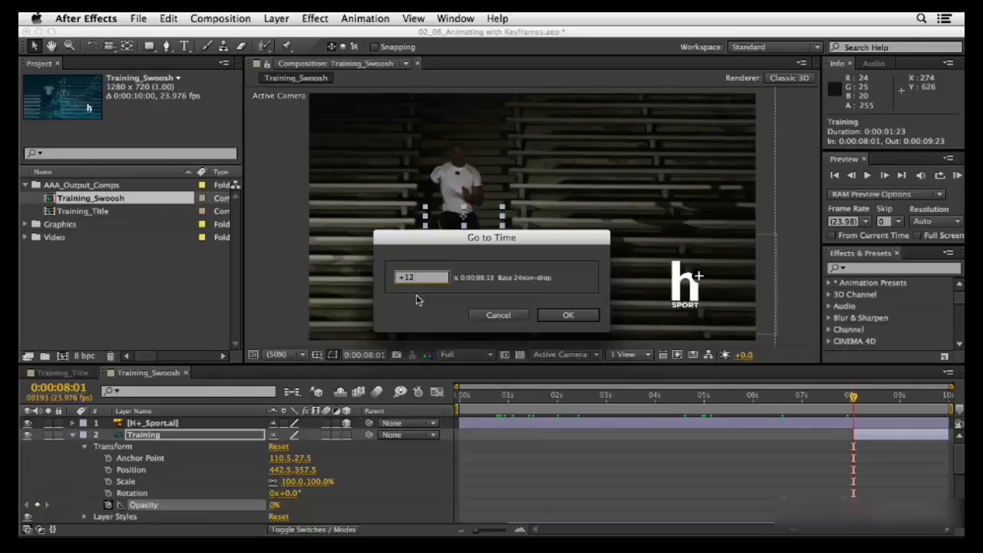
left_click(559, 318)
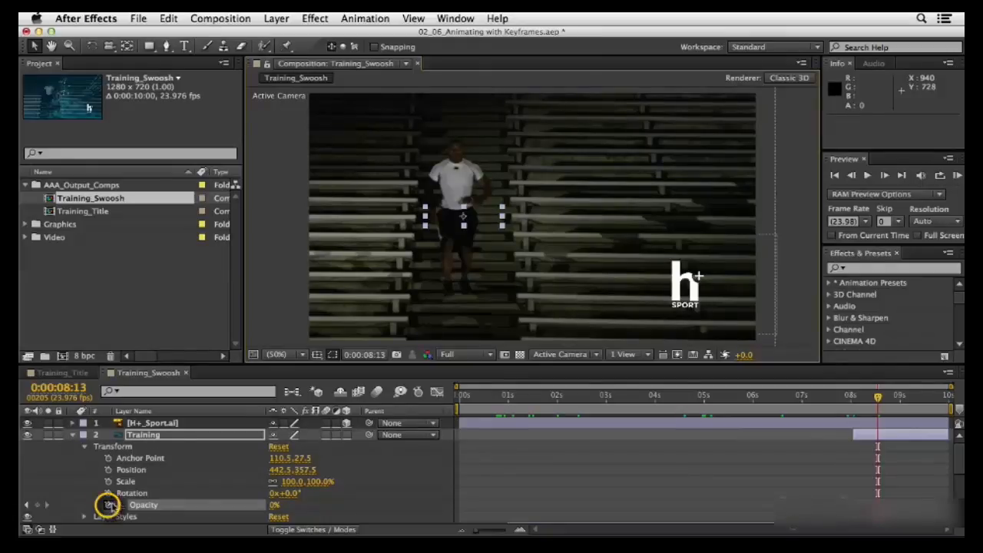
left_click(109, 504)
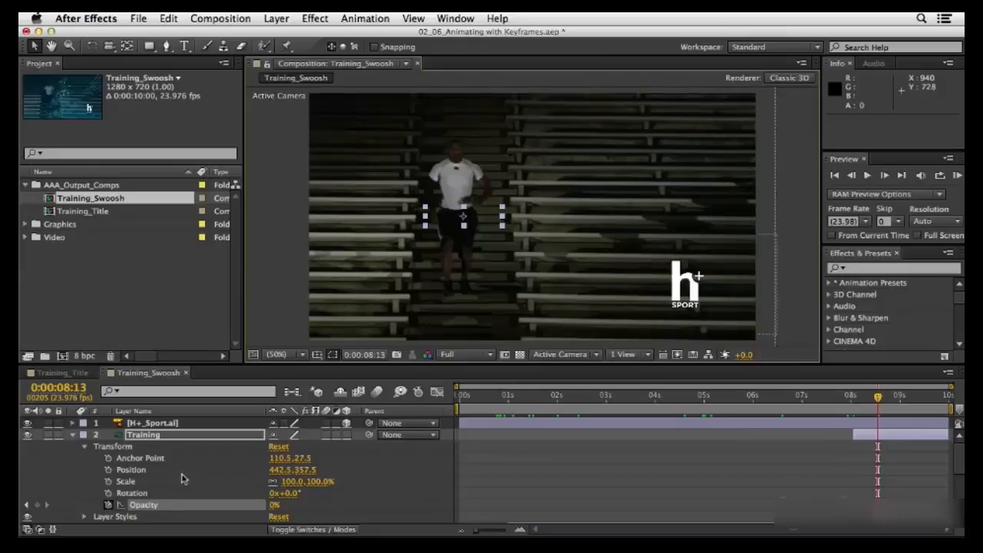
left_click(245, 507)
left_click(274, 505)
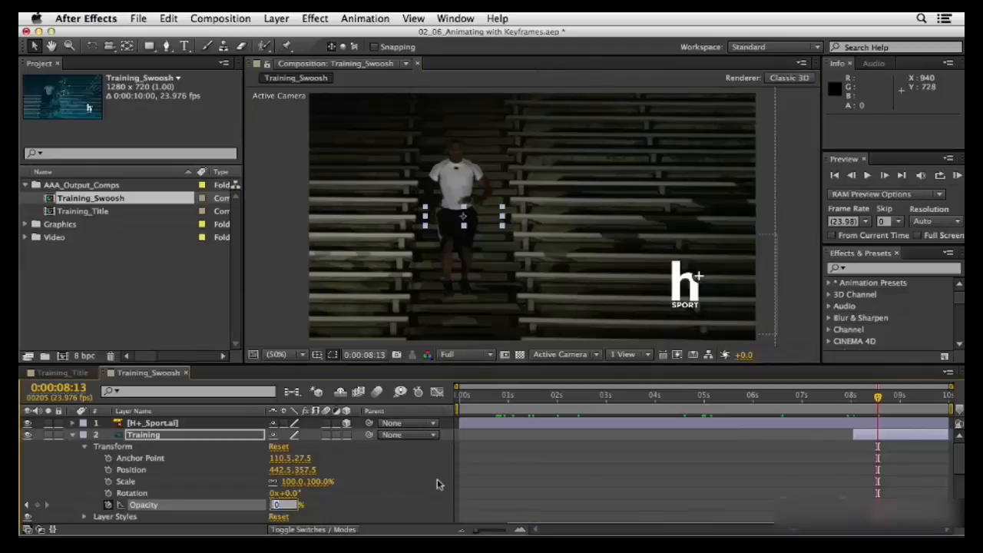
type("100")
key("Return")
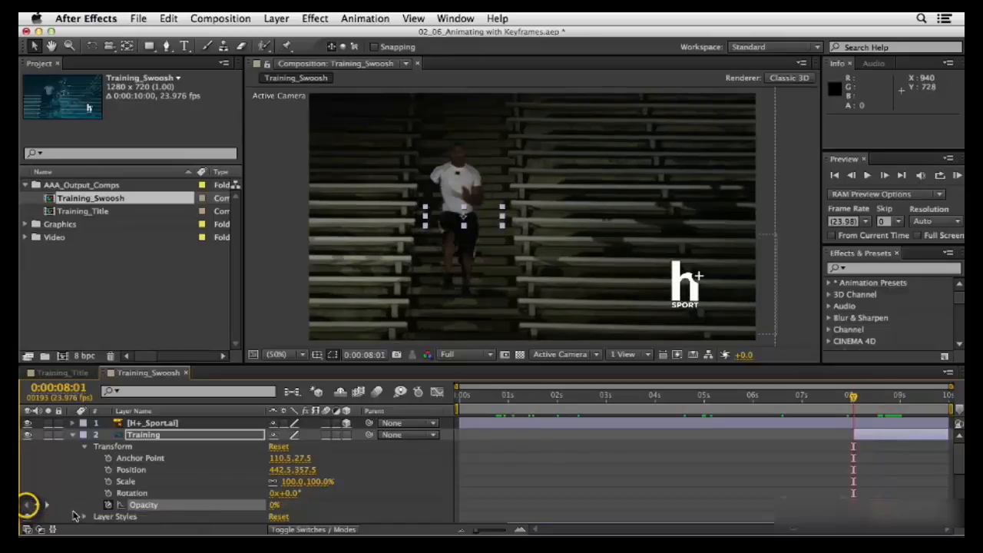
Step between the Training layer's opacity keyframes and scrub past the second one to check the fade-in
left_click(46, 506)
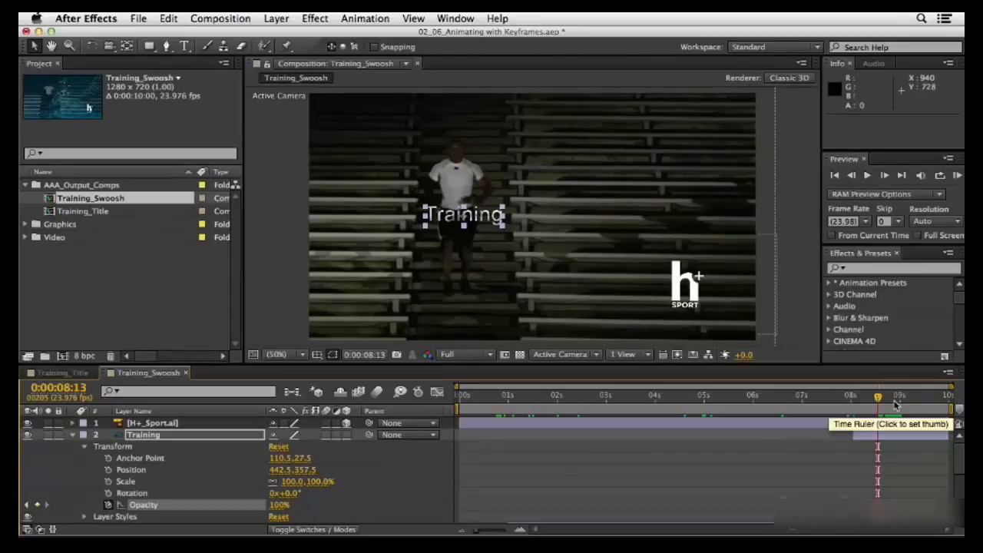
left_click_drag(880, 401, 898, 403)
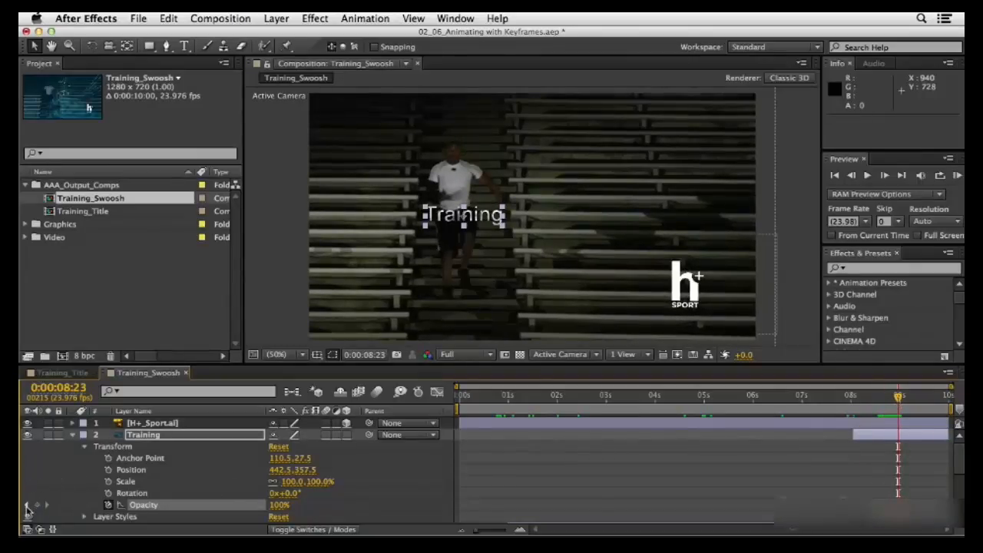
left_click(27, 507)
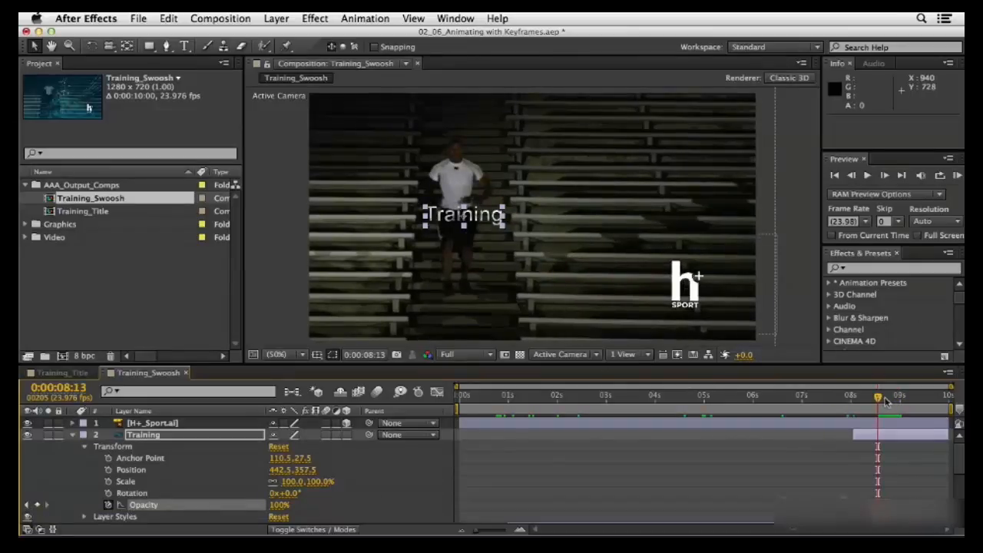
mouse_move(883, 400)
left_mouse_down()
mouse_move(841, 403)
mouse_move(908, 407)
mouse_move(845, 401)
mouse_move(893, 401)
left_mouse_up()
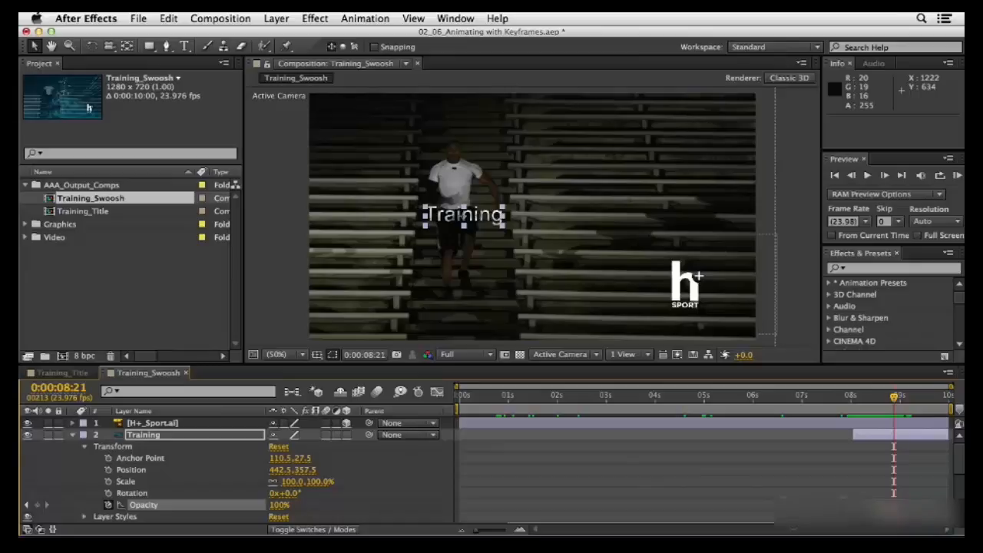
Copy both opacity keyframes of the Training layer and collapse its properties
left_click_drag(908, 514, 851, 501)
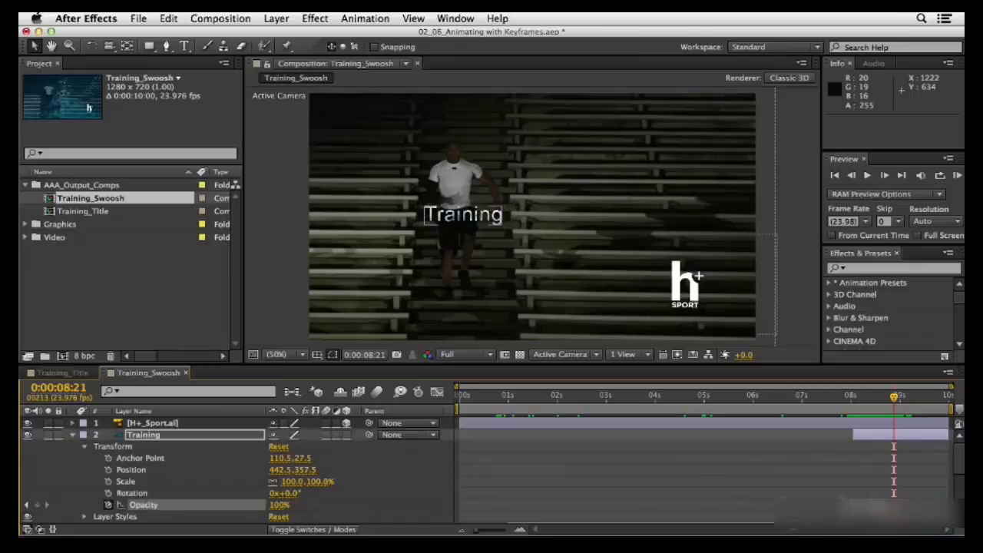
left_click(906, 513)
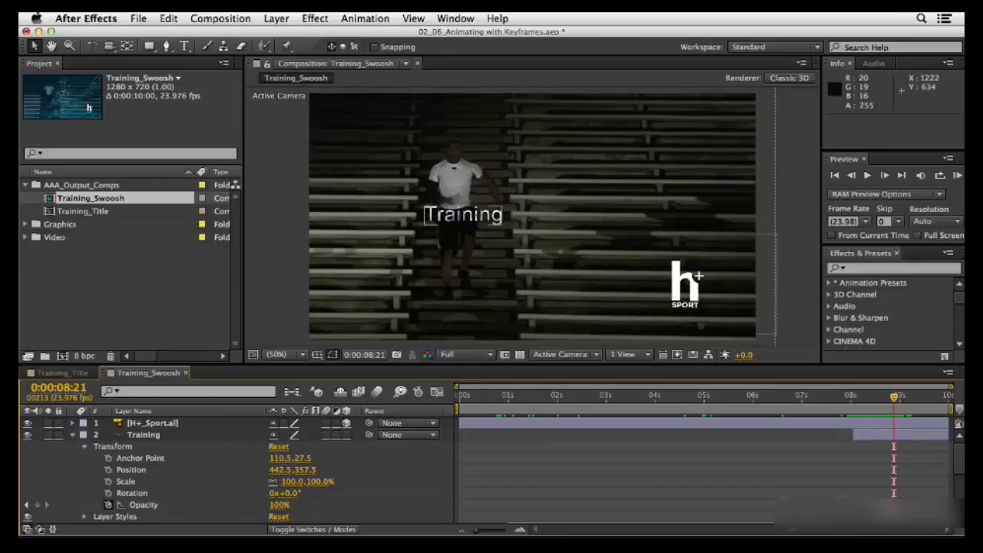
left_click_drag(908, 513, 846, 501)
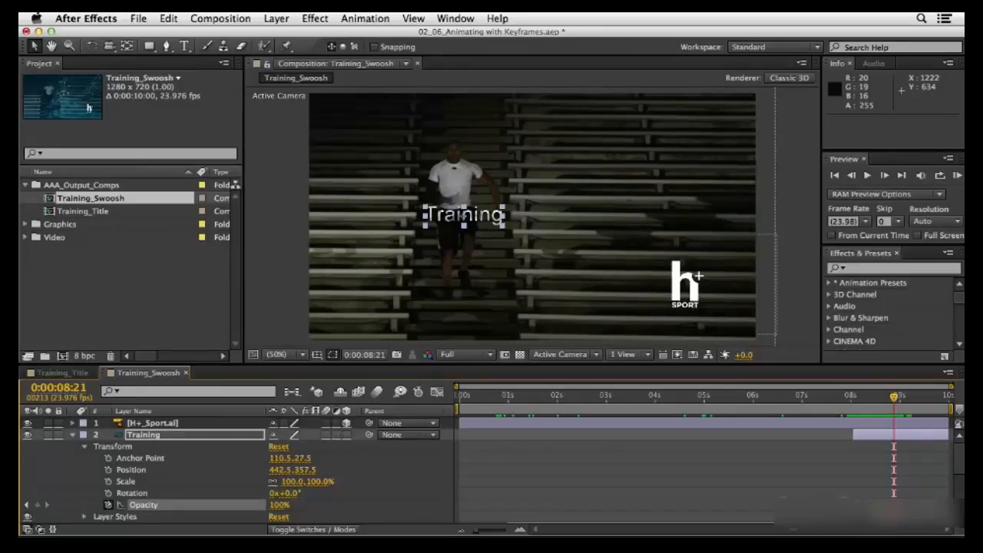
key("super+c")
left_click(72, 436)
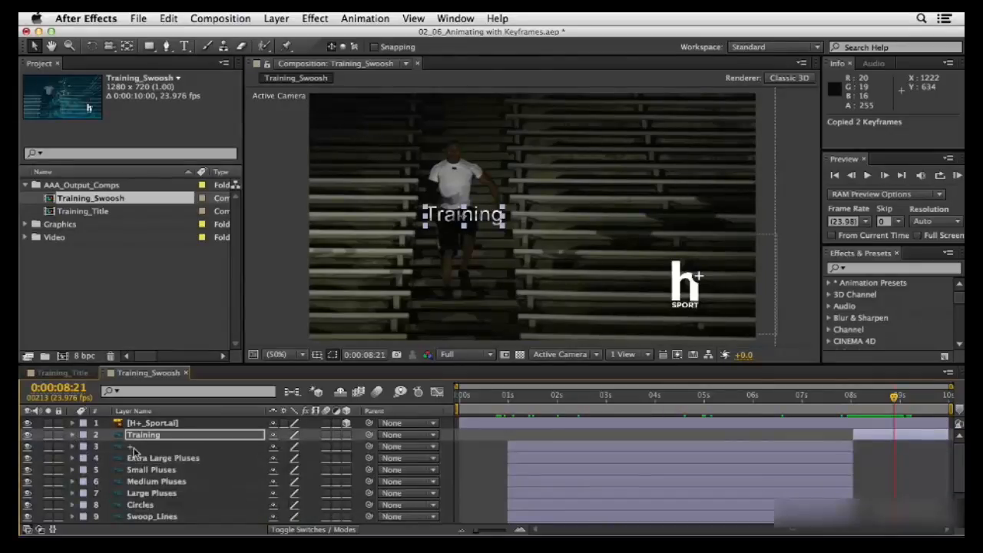
Paste the copied opacity keyframes onto layers 3 to 10, from + through Blue Treatment, at 0:00:01:00 and preview the composition
left_click(129, 446)
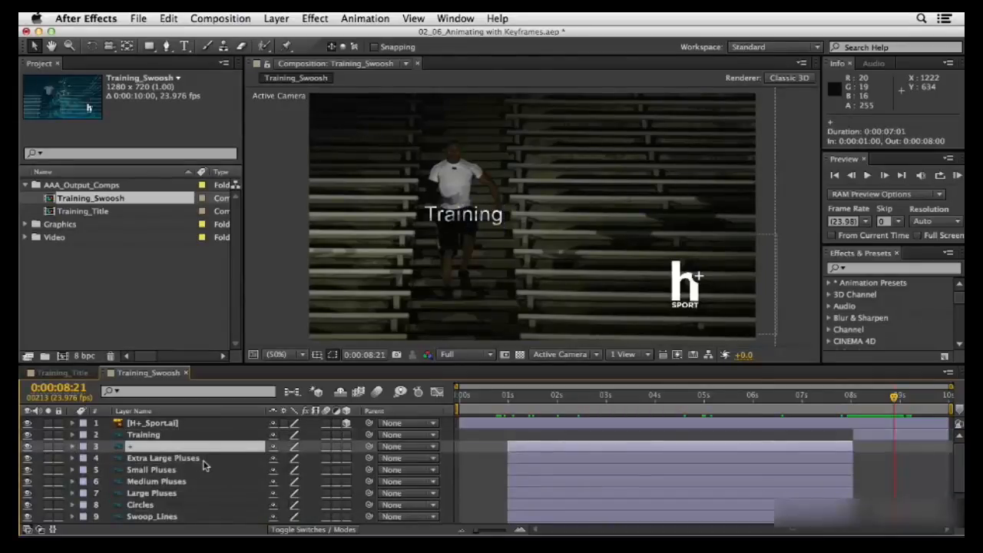
scroll(204, 465, "down", 3)
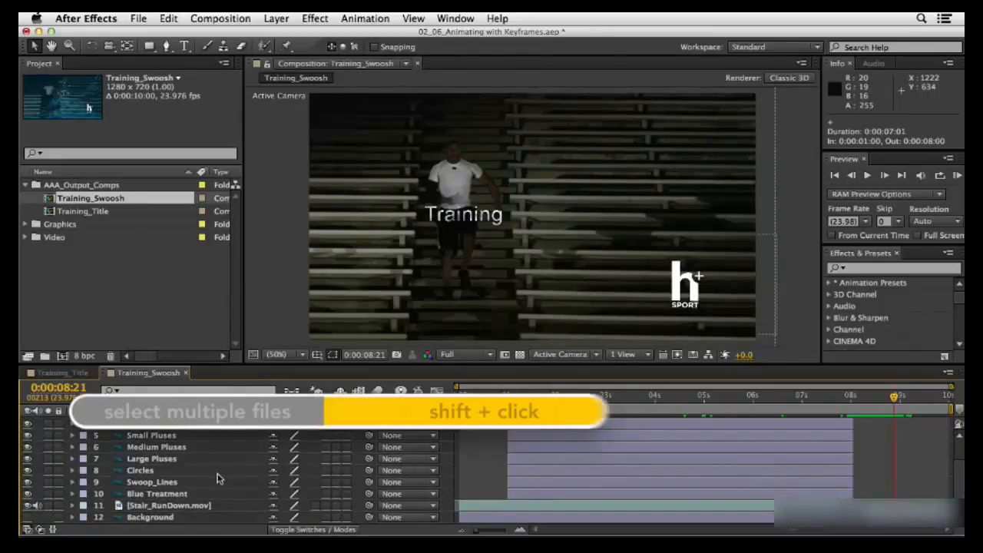
left_click(163, 498, "shift")
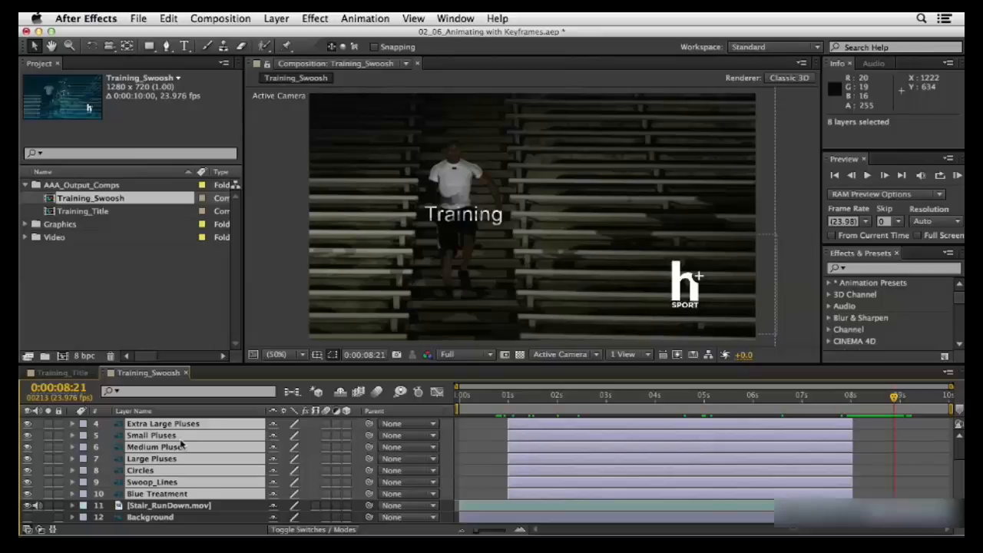
key("i")
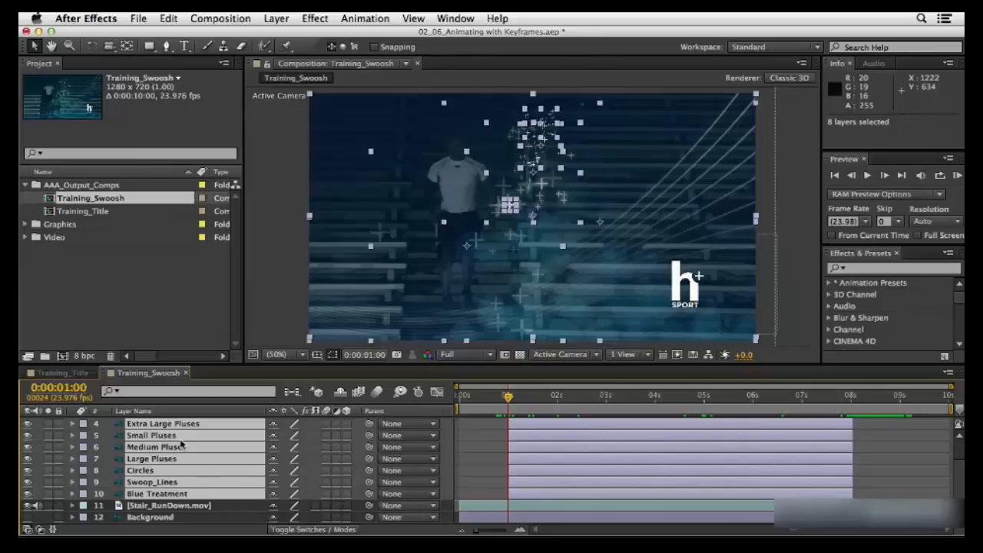
key("super+v")
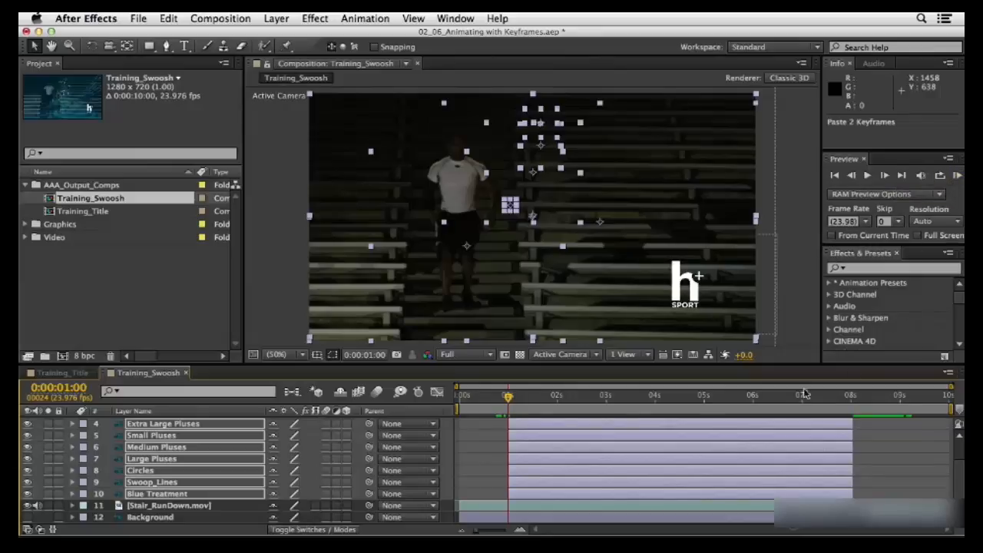
left_click(957, 175)
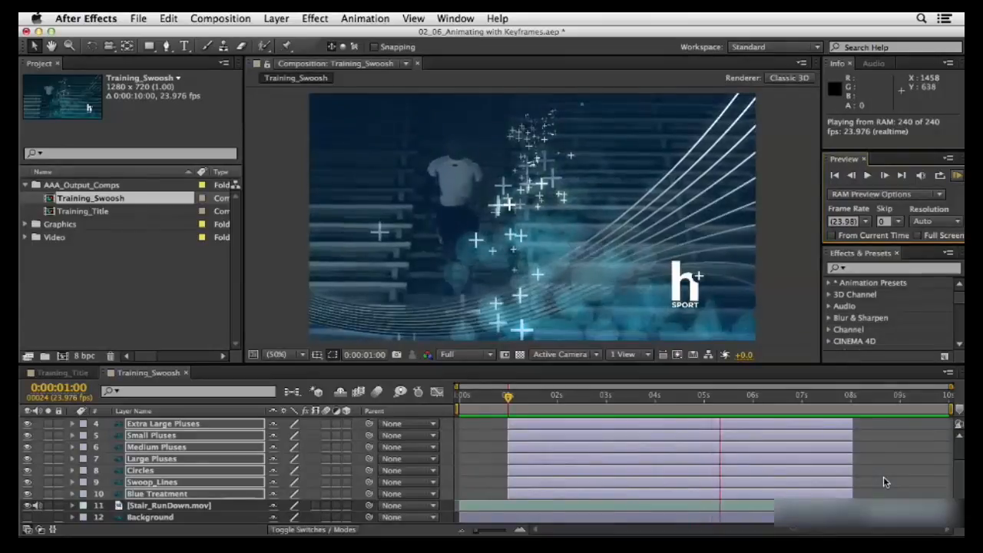
key("space")
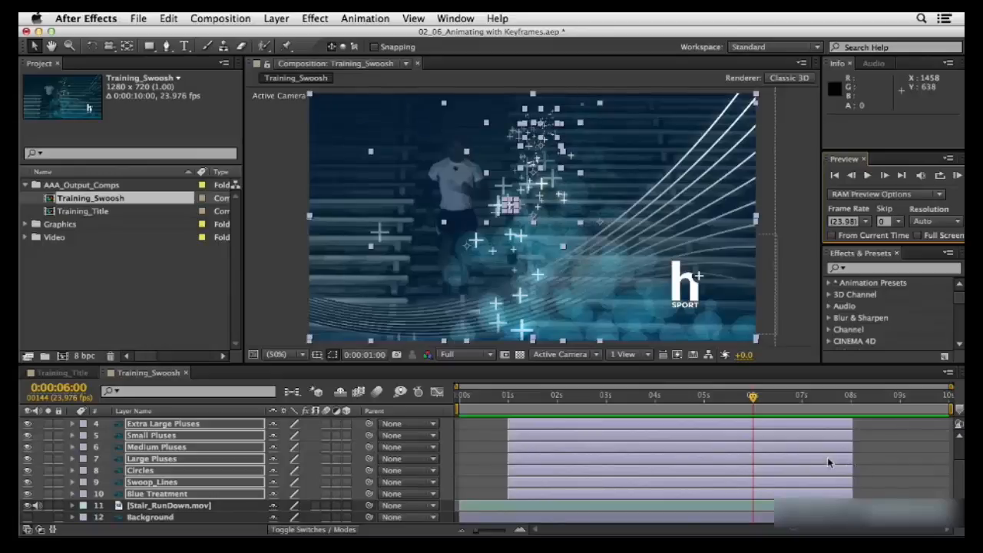
Reveal Opacity on the selected layers and add a keyframe holding 100% on all of them at 0:00:07:12
key("o")
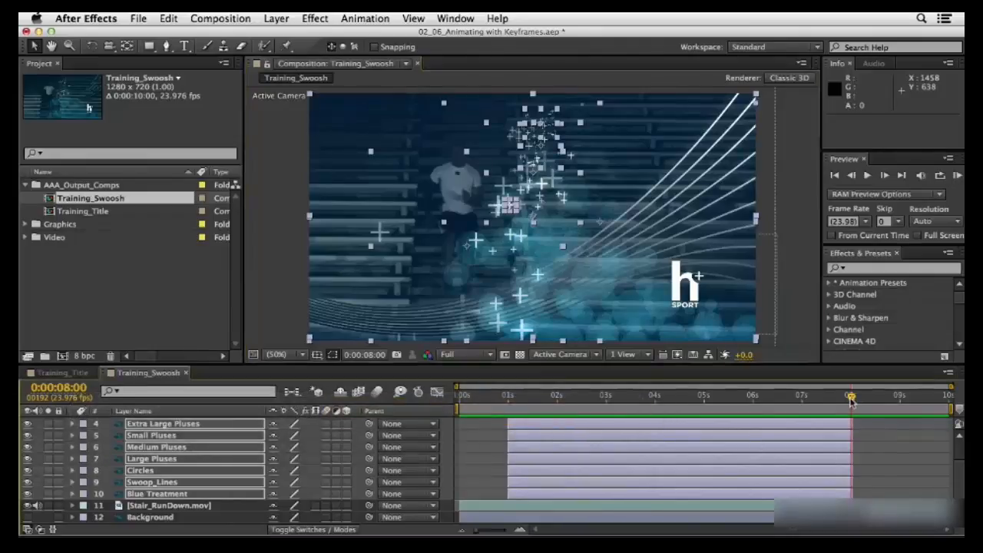
left_click_drag(851, 396, 827, 403)
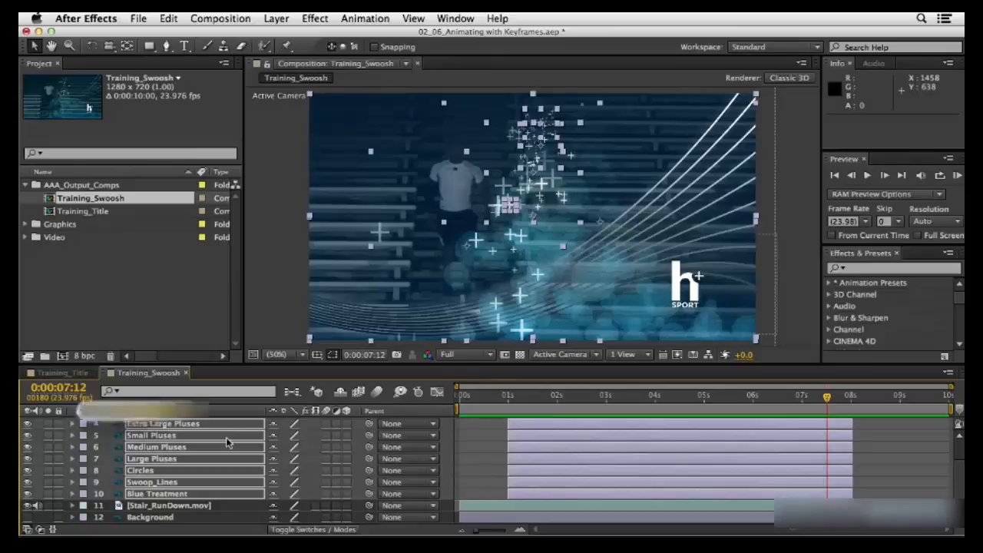
key("t")
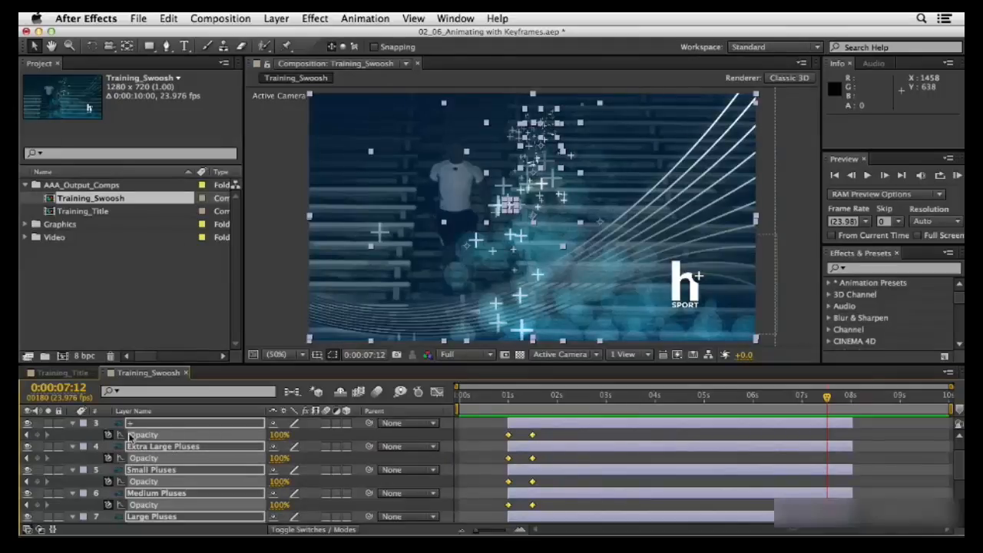
left_click(36, 434)
left_click(36, 435)
Keyframe the Opacity of all selected layers at 0% on their out point, 0:00:08:00, and check the keyframes on every layer
key("o")
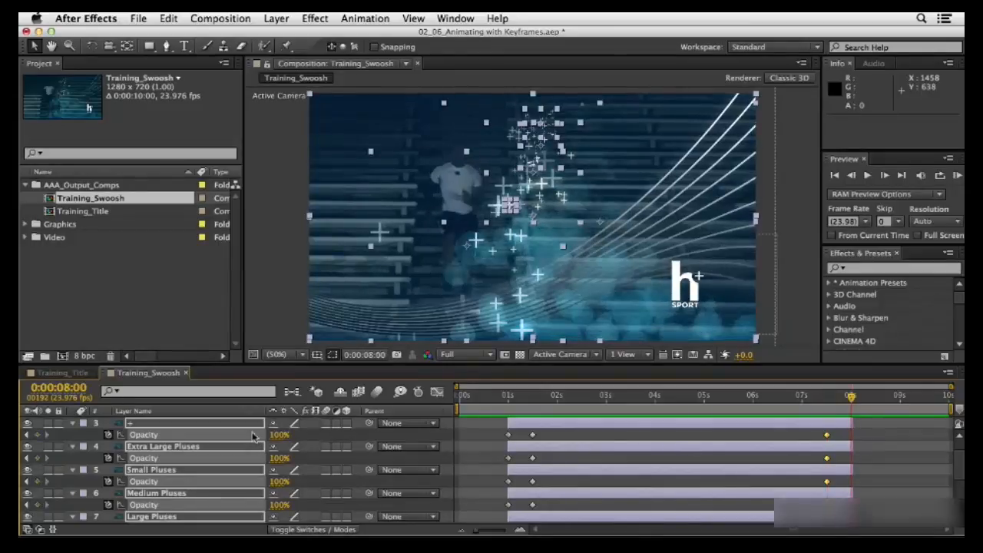
left_click(278, 435)
type("0")
key("Return")
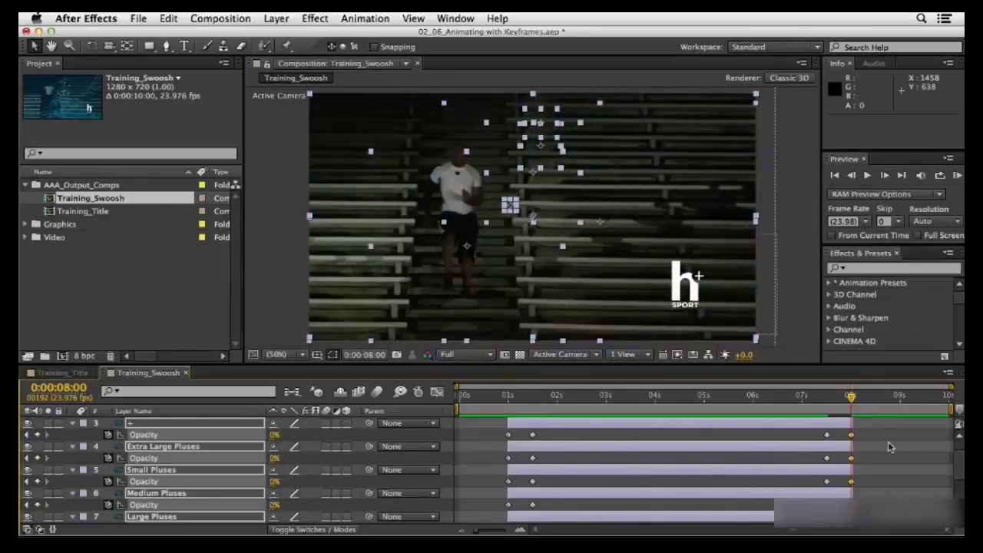
scroll(870, 459, "down", 5)
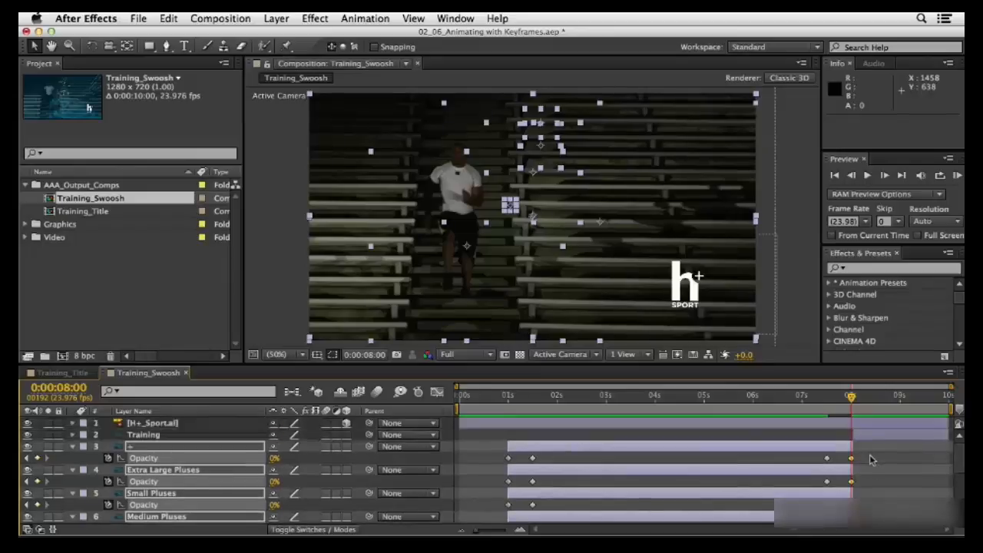
scroll(866, 459, "down", 1)
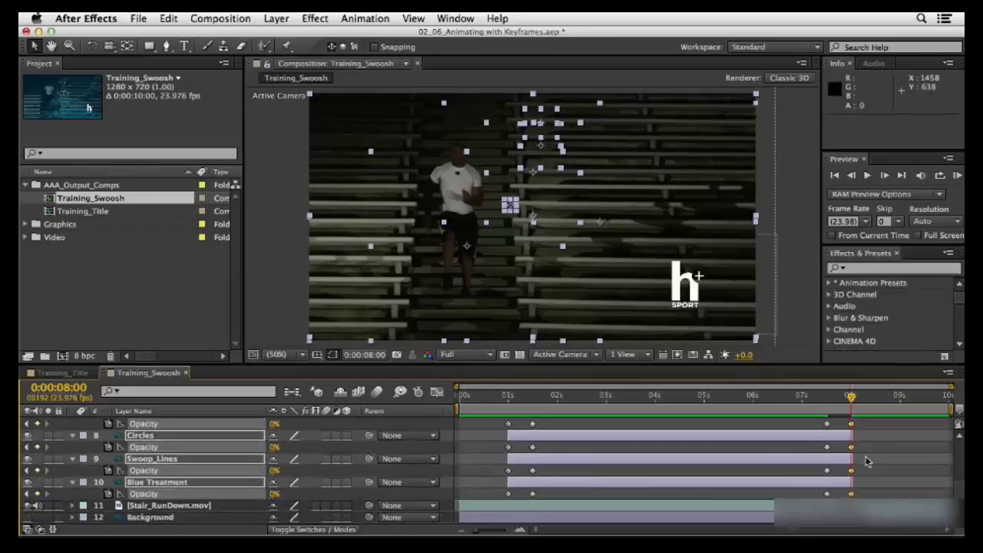
RAM-preview the fade-out and title fade-in using the From Current Time option, starting at 0:00:06:23
left_click(799, 399)
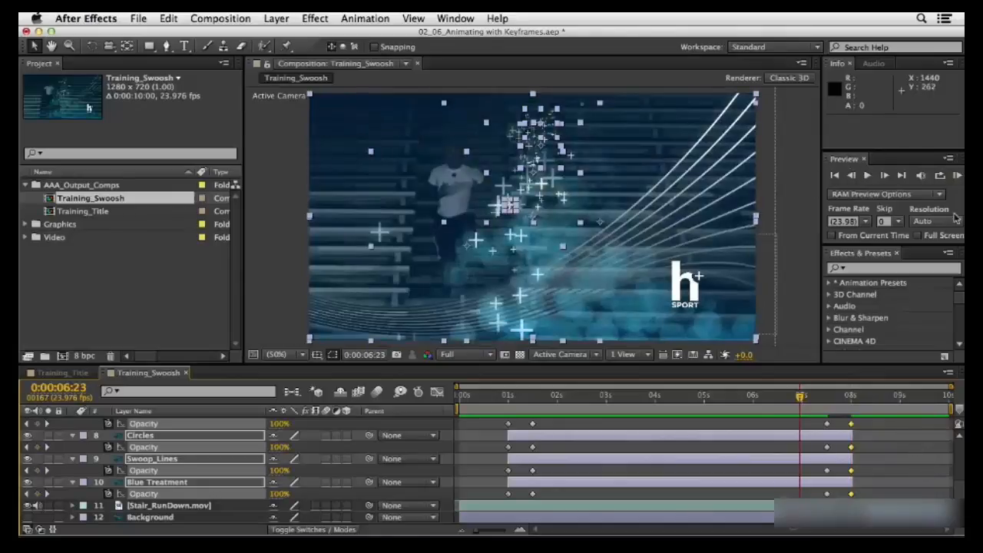
left_click(833, 235)
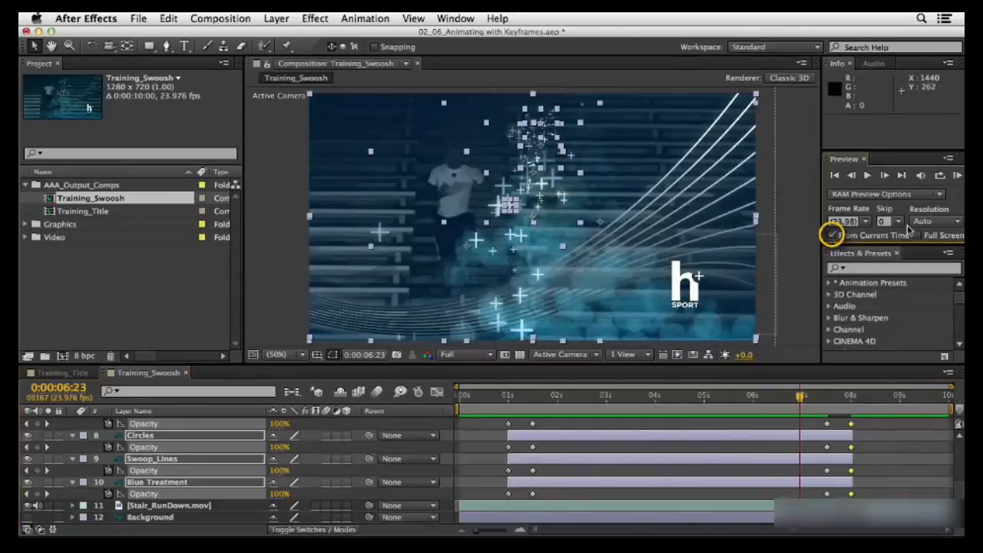
left_click(957, 175)
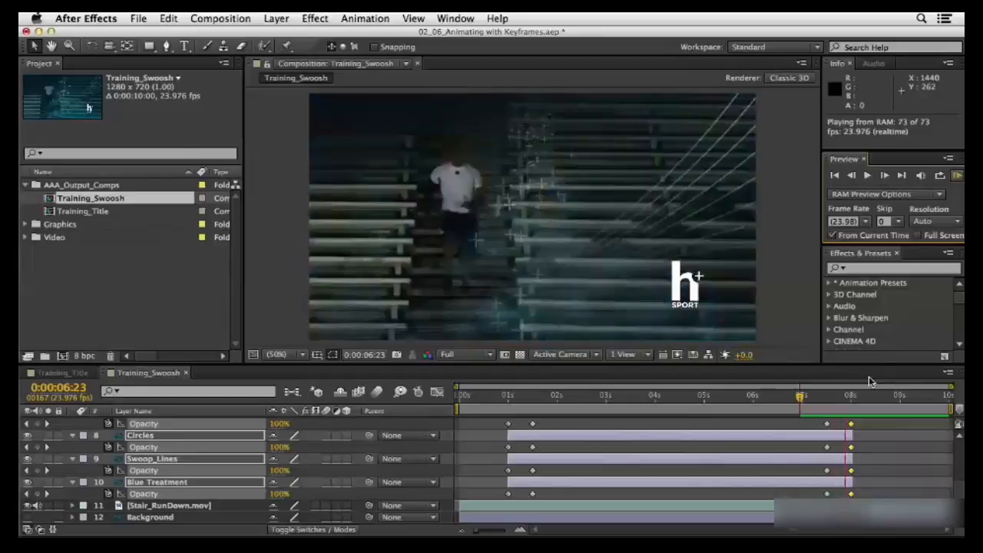
key("space")
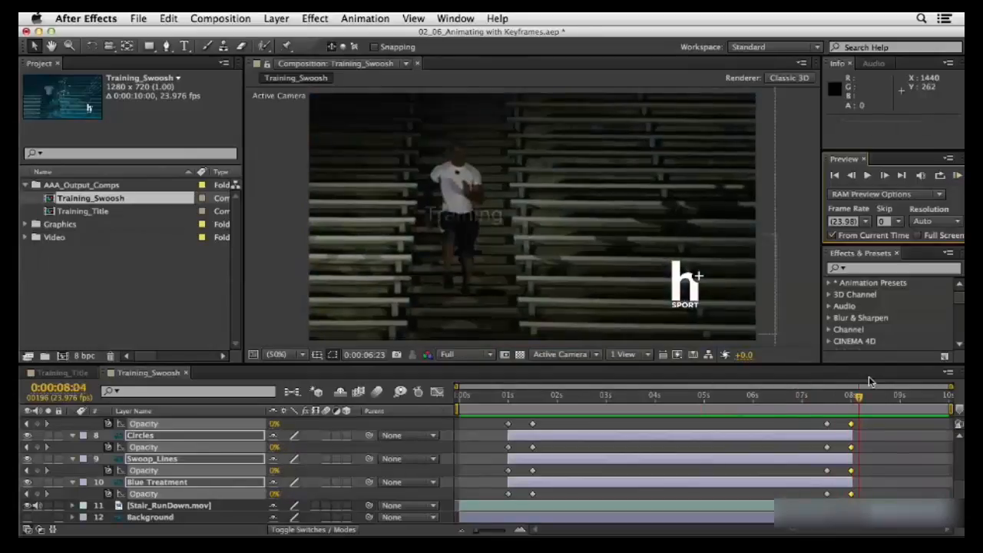